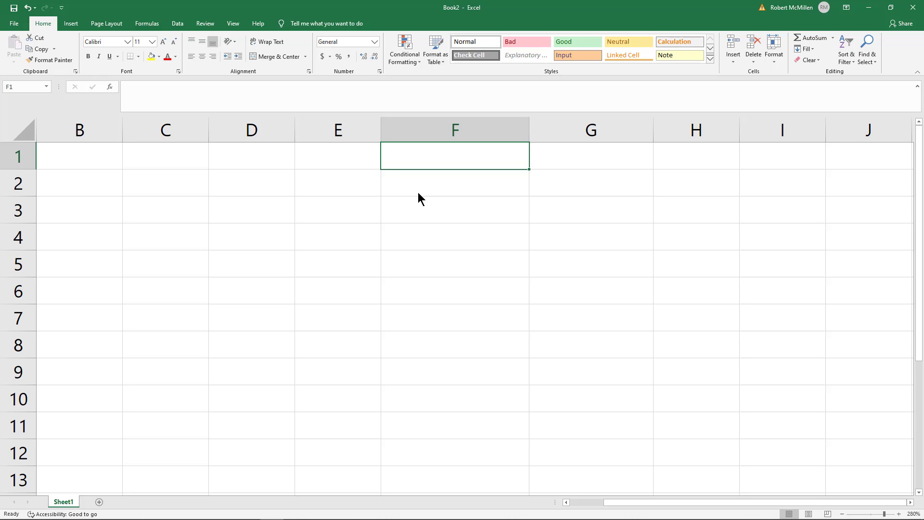
text(500)
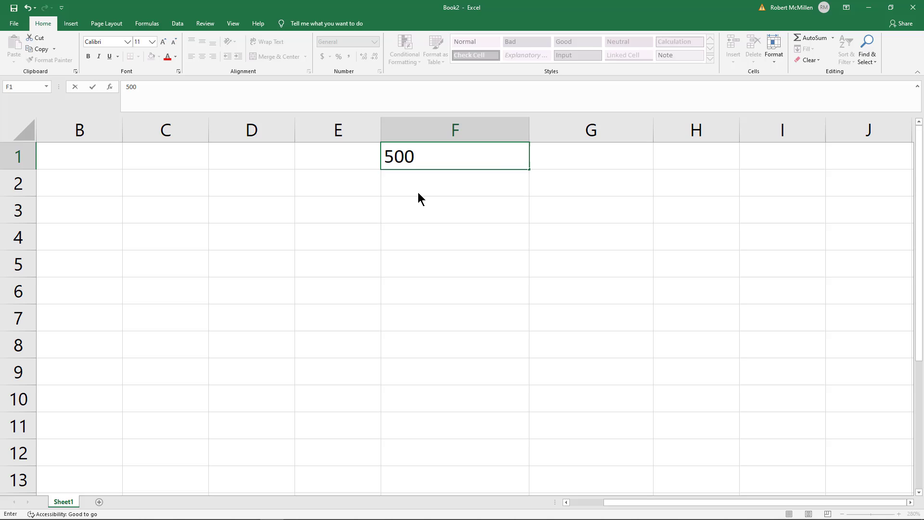
Enter 500 in cell F1 and reselect the cell.
key(Return)
click(438, 157)
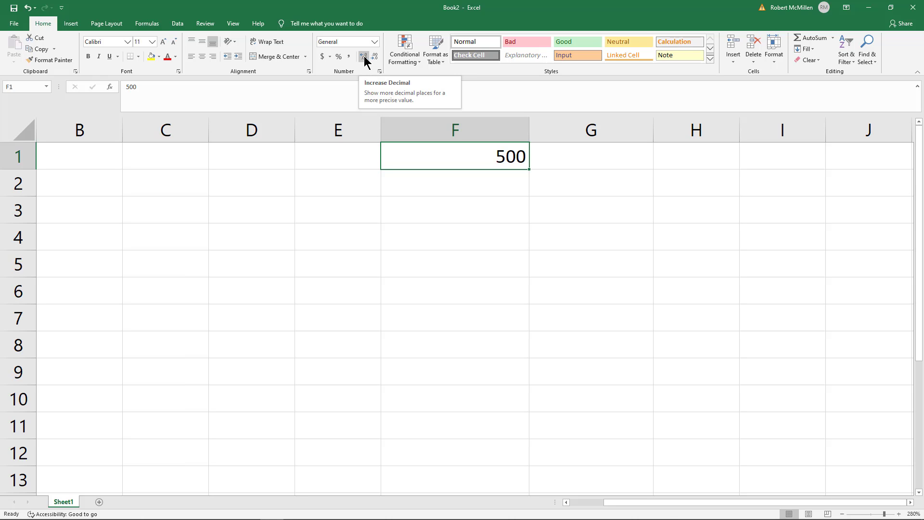
Widen F1 to five decimal places, then trim it back to 500.00.
click(365, 59)
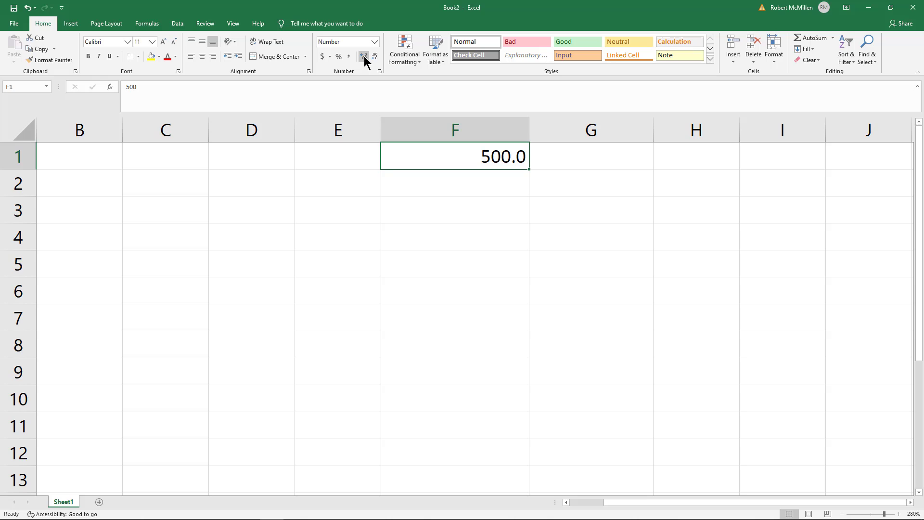
click(365, 58)
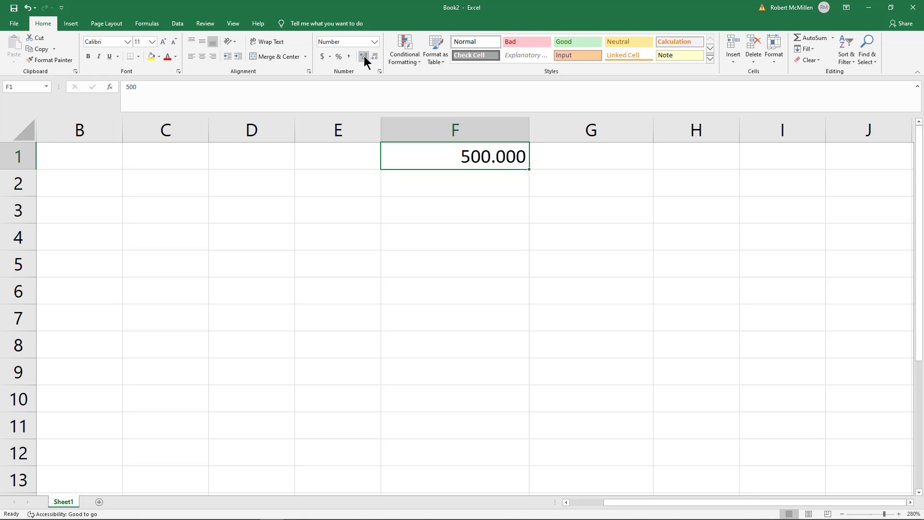
click(365, 58)
click(365, 58)
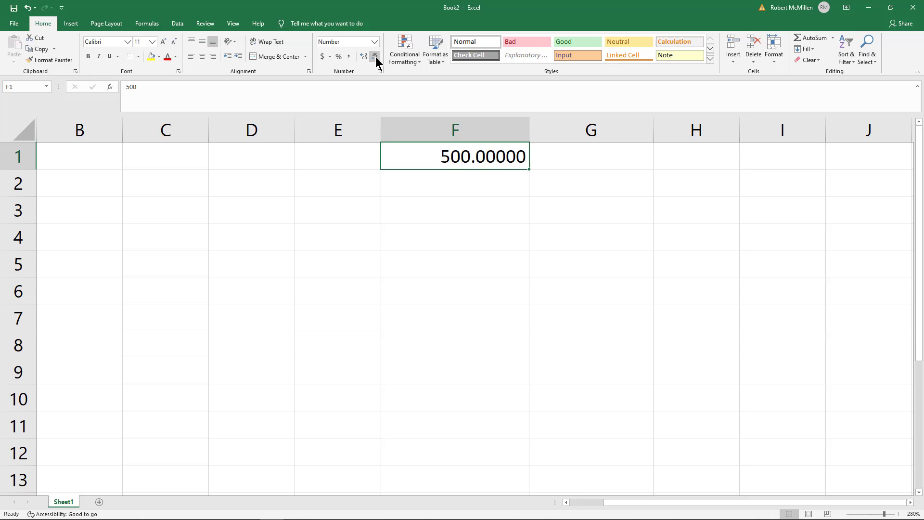
click(376, 57)
click(376, 57)
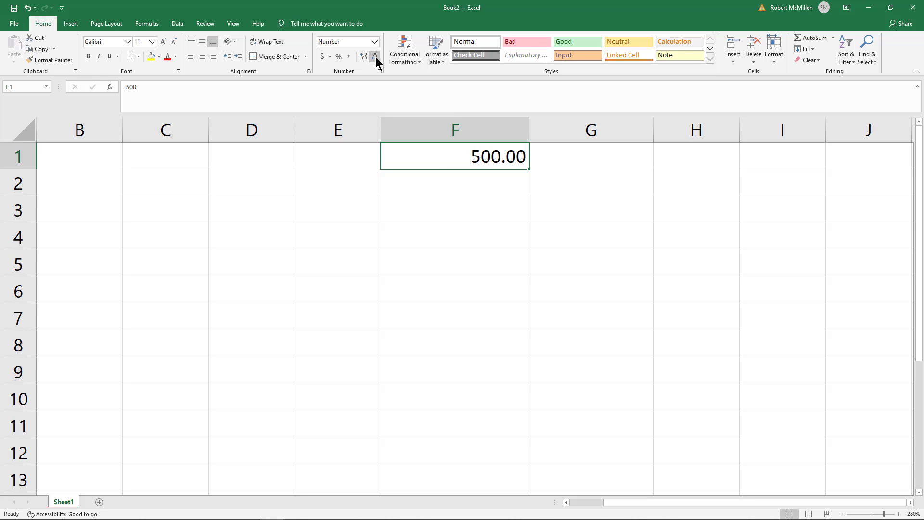
Apply Accounting format to F1, trying extra decimals before settling on two.
click(322, 56)
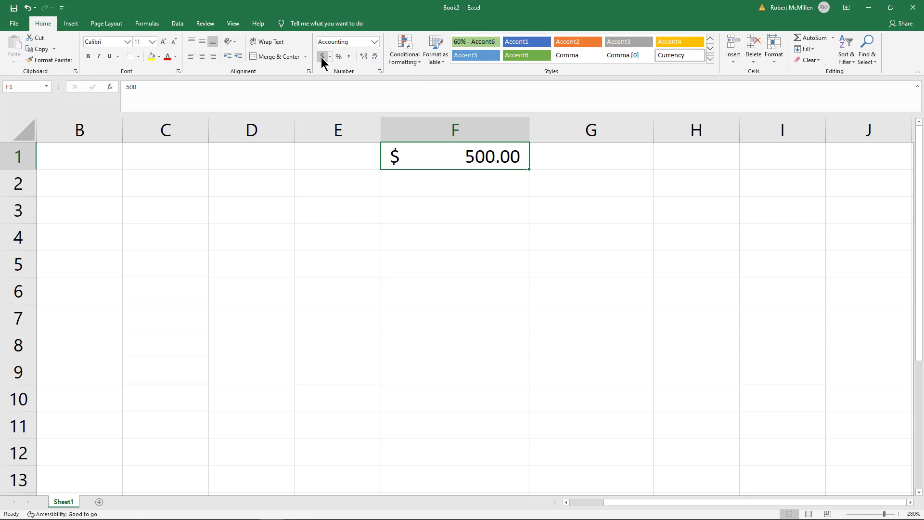
click(364, 57)
click(364, 62)
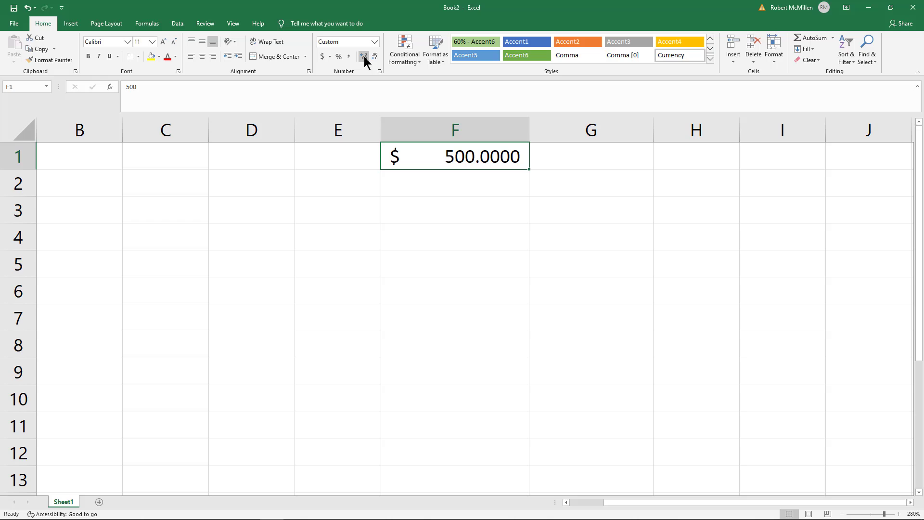
click(374, 60)
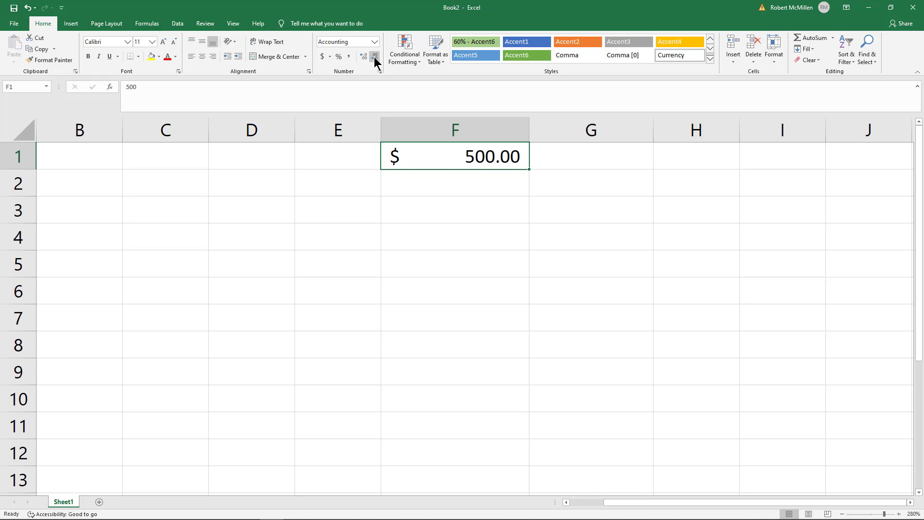
Switch F1 to Percent Style with three decimals, showing 50000.000%.
click(338, 55)
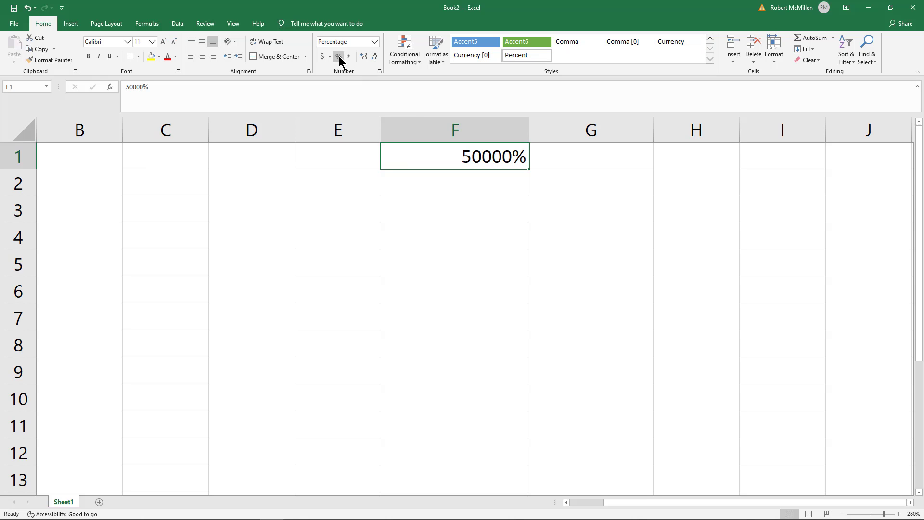
click(365, 59)
click(365, 58)
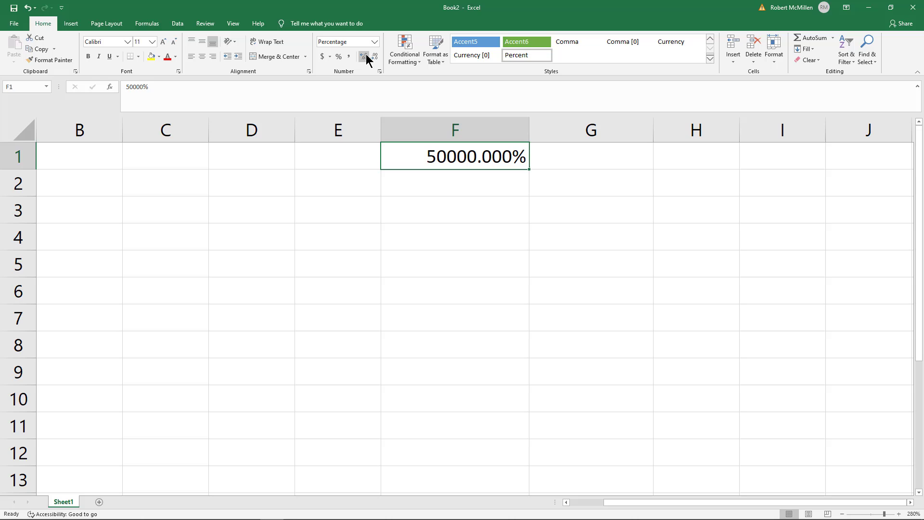
click(374, 43)
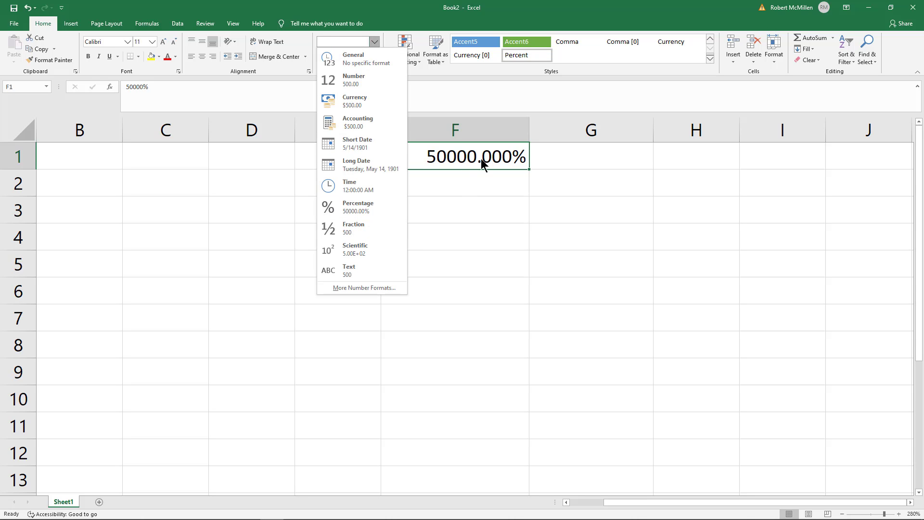
click(484, 174)
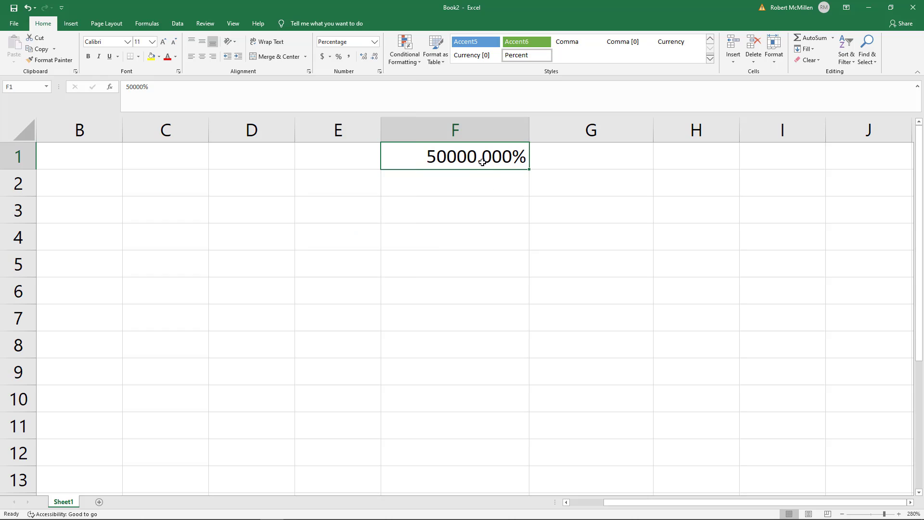